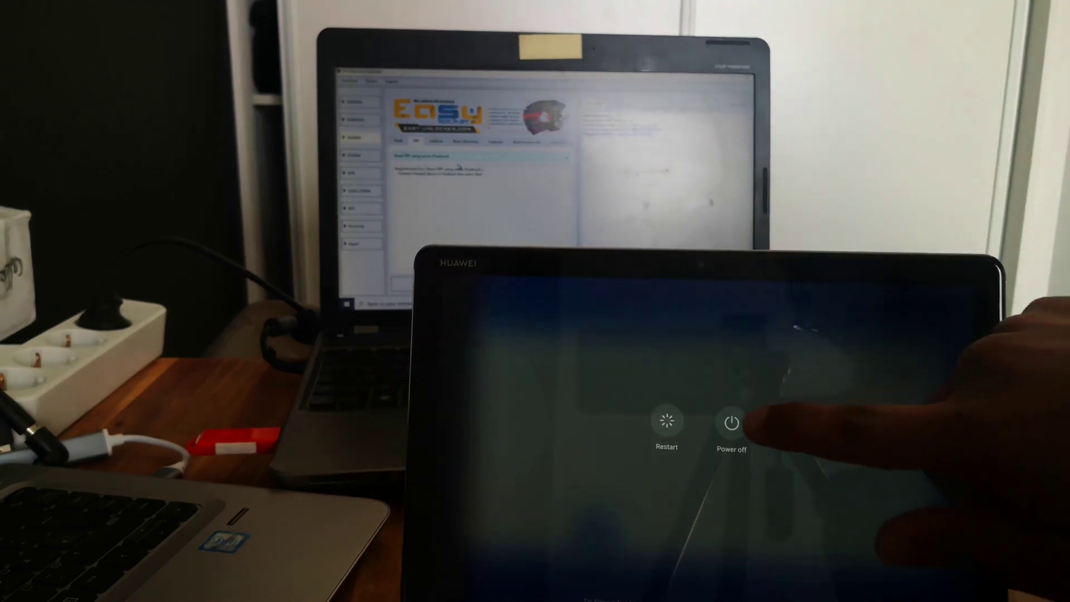
Power the tablet off from the power menu and confirm the shutdown
left_click(727, 425)
left_click(703, 420)
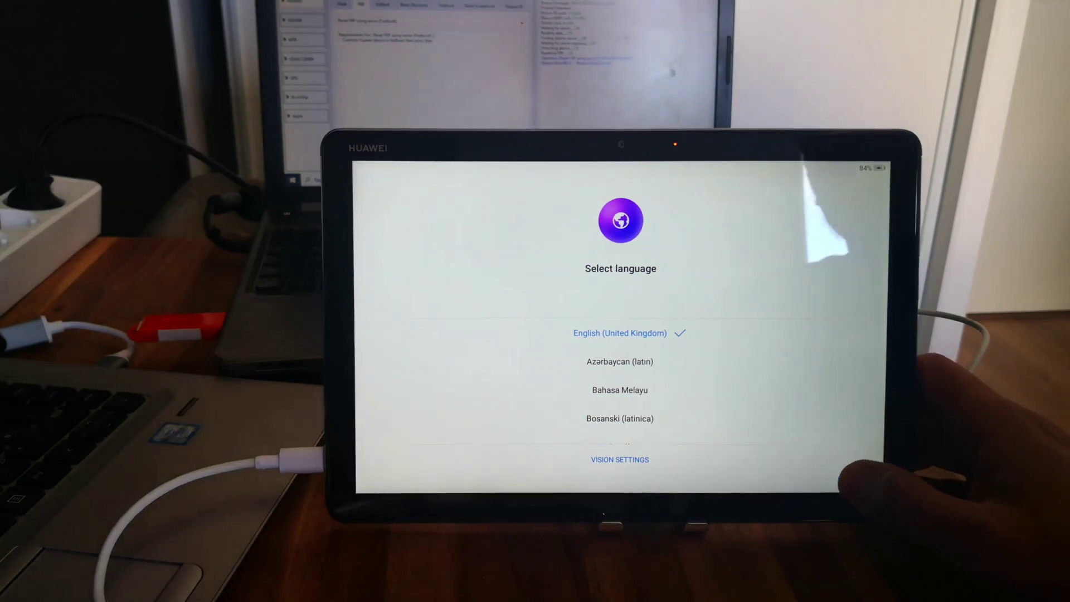
Keep English (United Kingdom), accept the licence agreement and the service declaration
left_click(852, 479)
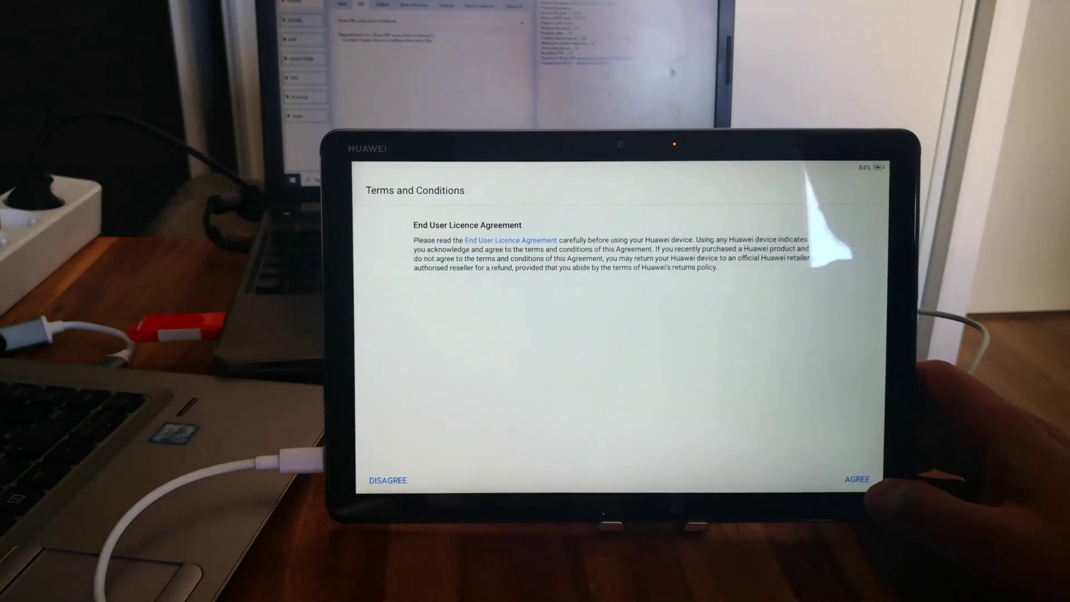
left_click(853, 479)
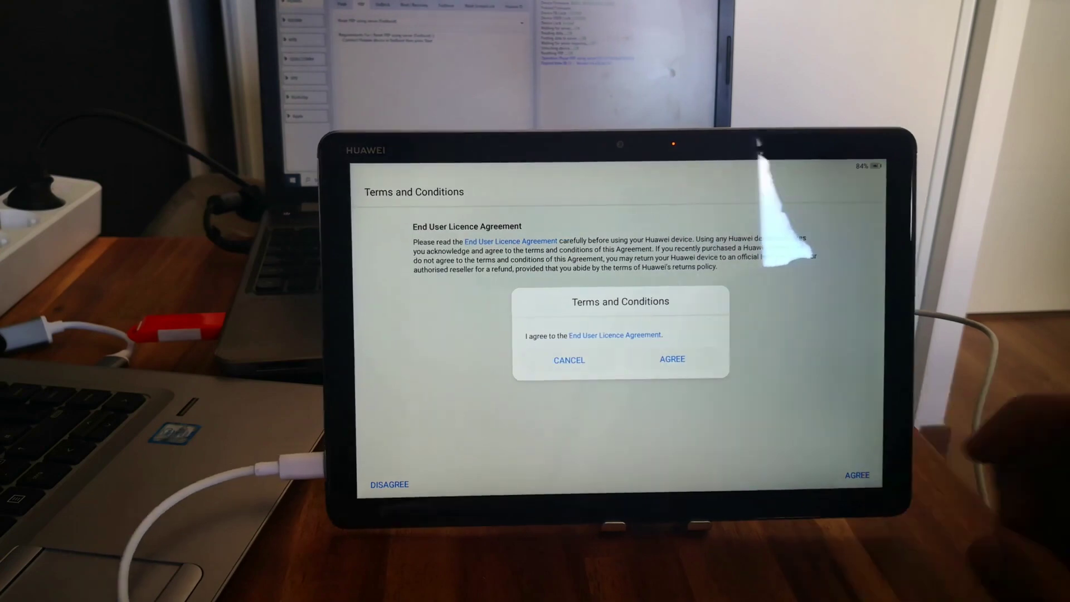
left_click(671, 421)
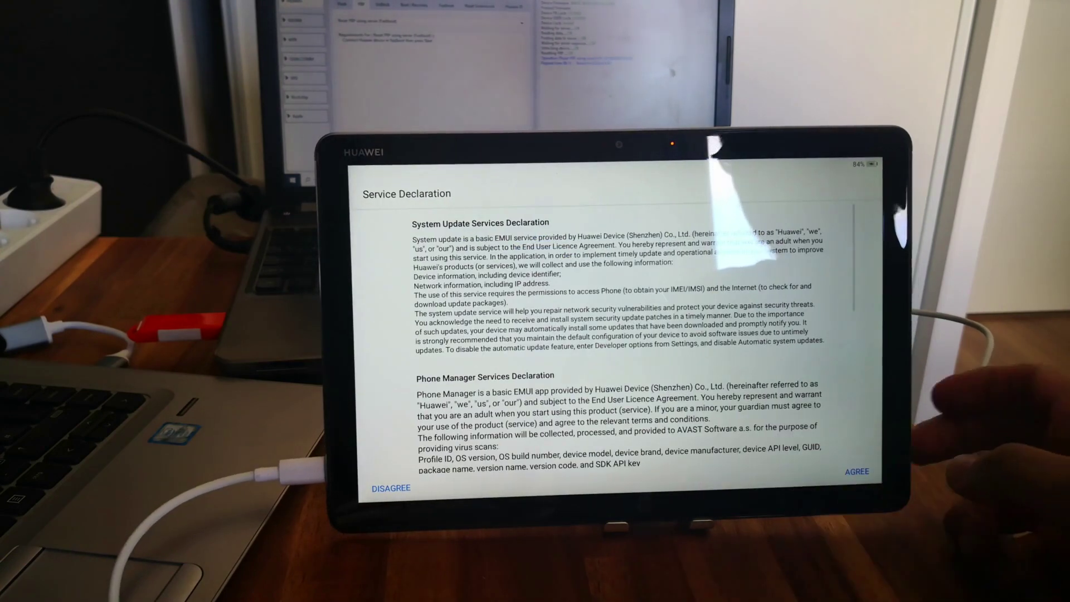
left_click(856, 471)
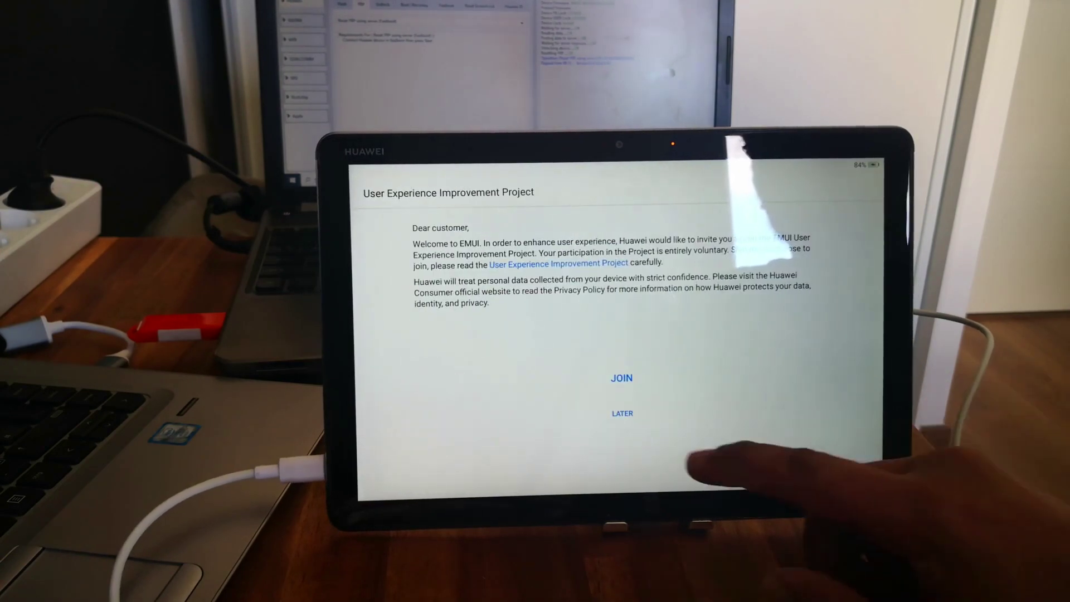
Decline the Experience project, Weather and Wi-Fi+ permissions, and continue
left_click(622, 413)
left_click(632, 403)
left_click(627, 264)
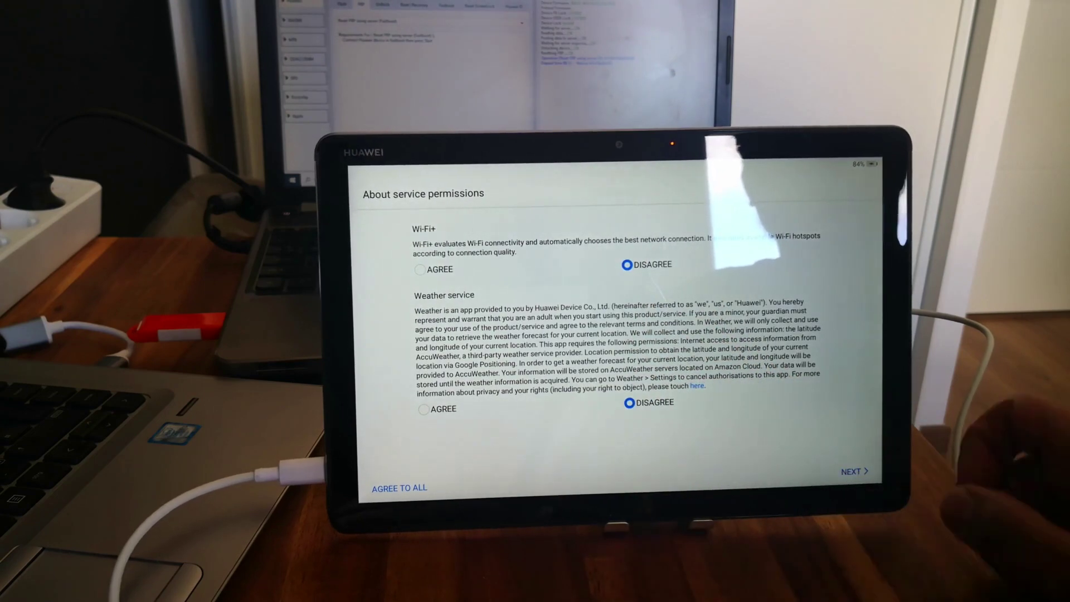
left_click(852, 471)
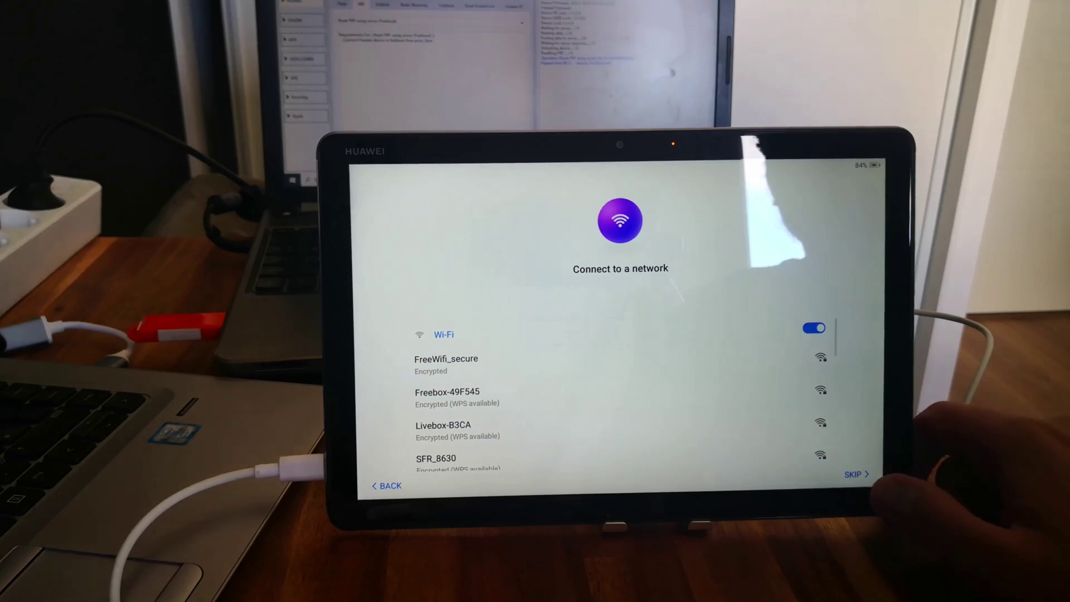
Skip the Wi-Fi connection and accept the Google Services settings to reach the home screen
left_click(853, 474)
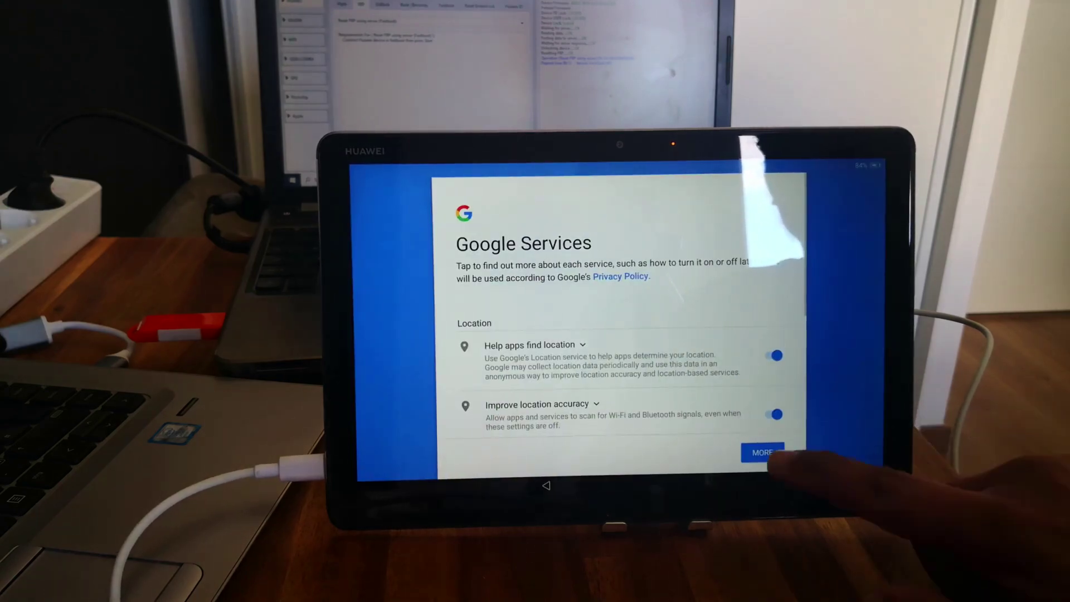
left_click(763, 451)
left_click(762, 451)
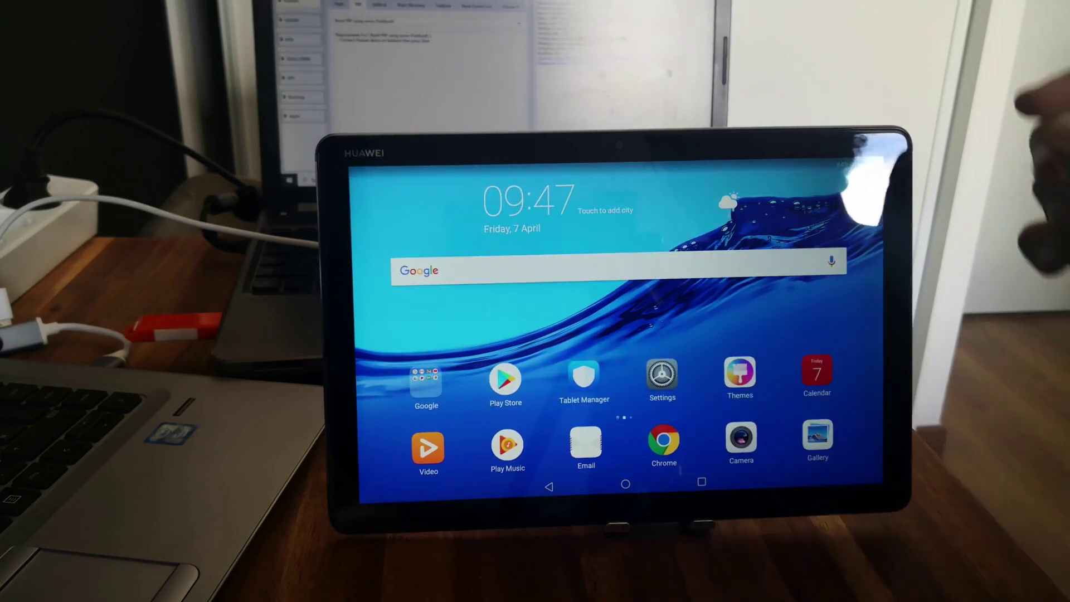
mouse_move(835, 163)
left_mouse_down()
mouse_move(877, 277)
mouse_move(869, 167)
left_mouse_up()
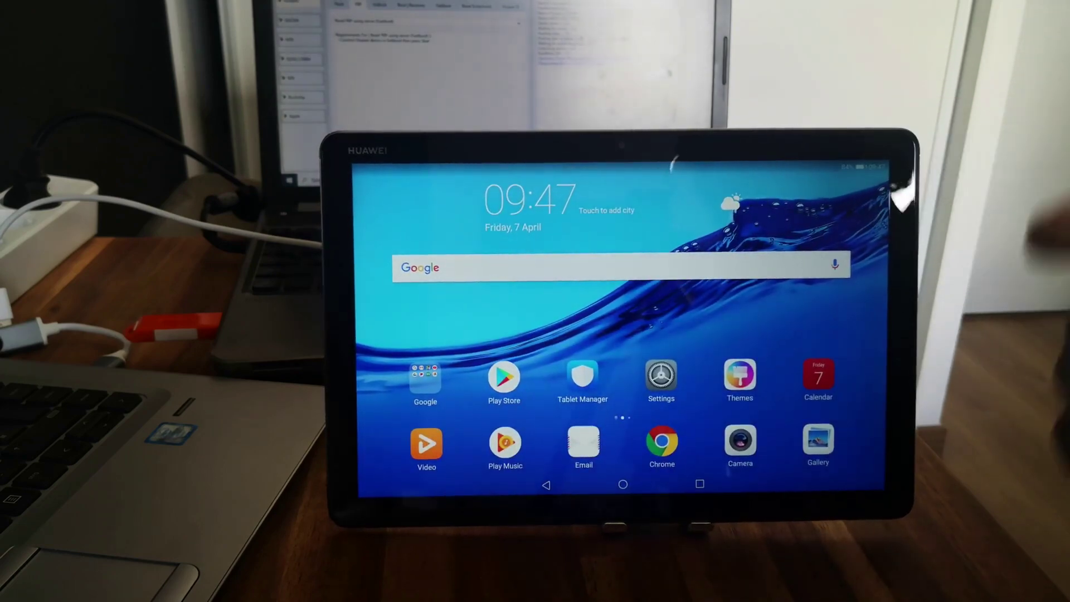